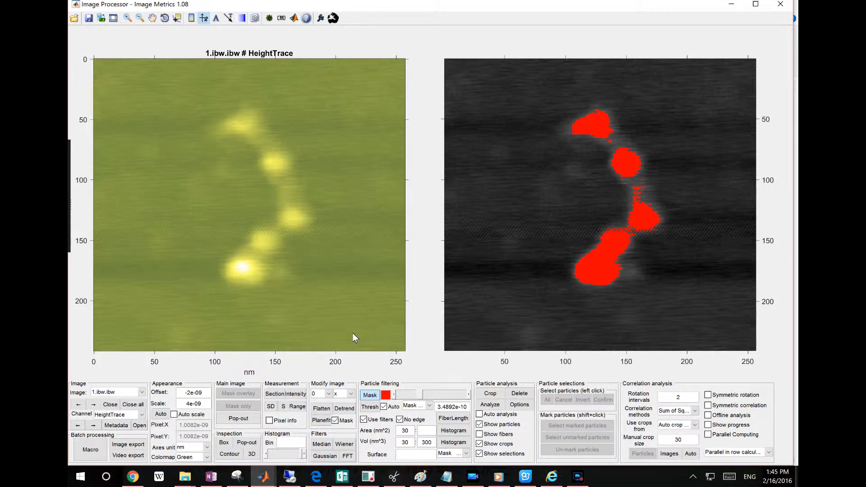
Open the height image's intensity distribution, review the histogram's surface height, bound and threshold options, and close it
left_click(296, 394)
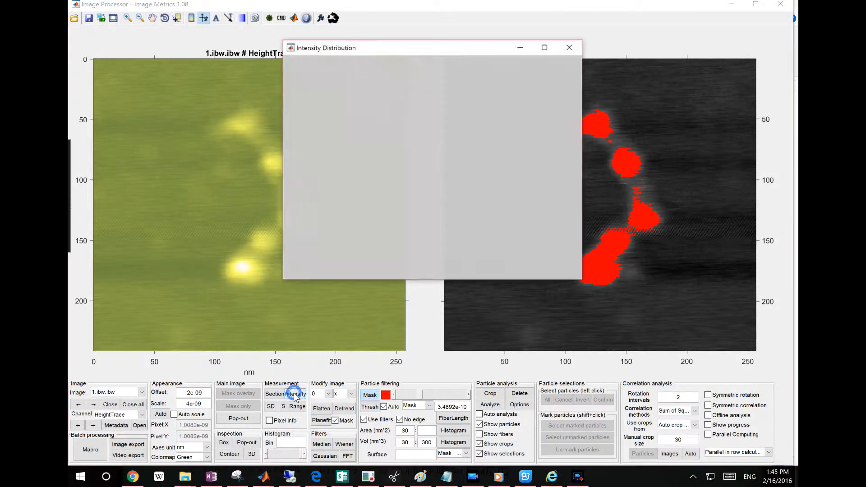
left_click_drag(464, 22, 600, 79)
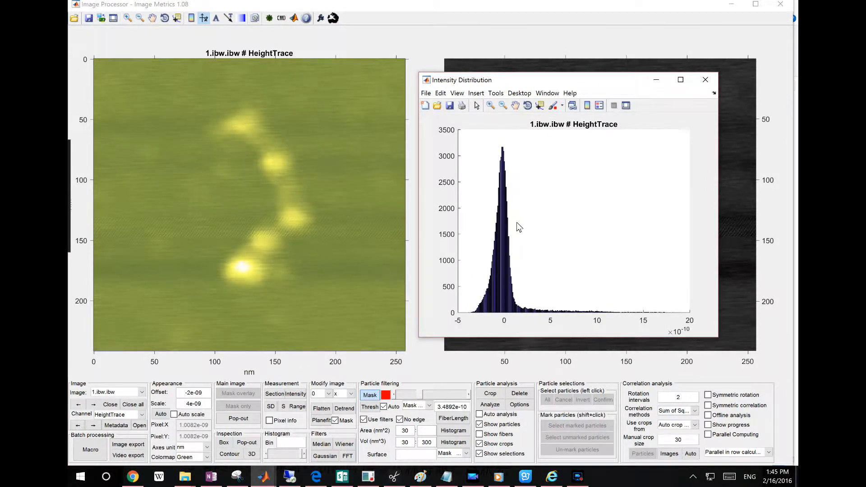
right_click(527, 224)
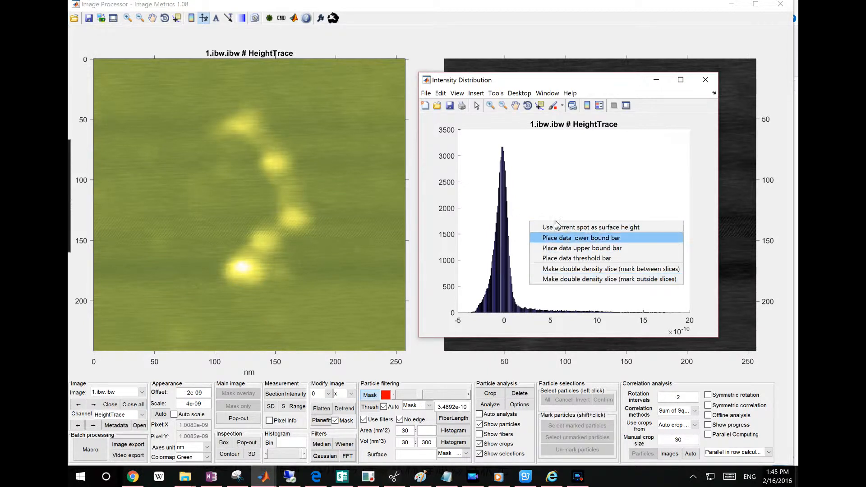
left_click(535, 182)
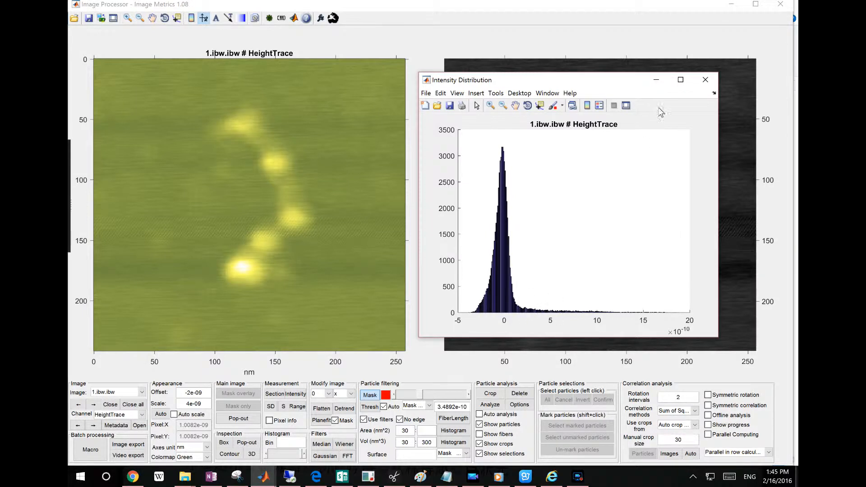
left_click(706, 80)
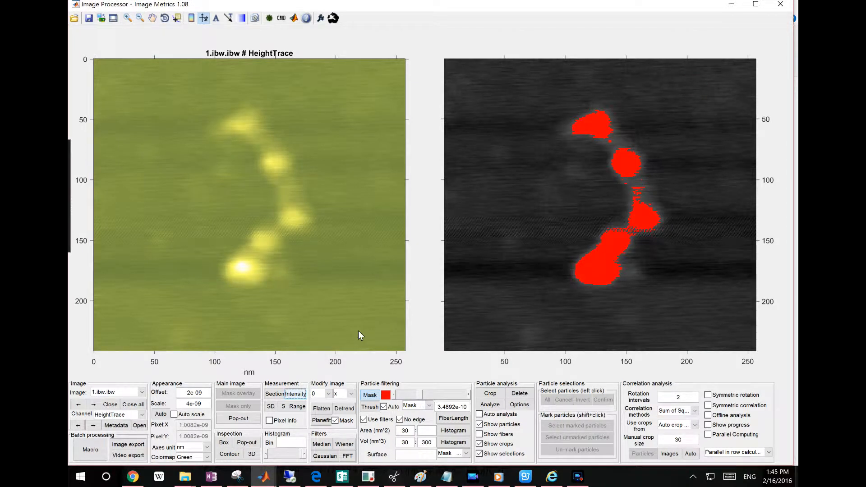
Draw a section line about 126 nm long diagonally across the lower particles and move the section plot beside the image
left_click(276, 394)
left_click_drag(323, 190, 215, 296)
left_click_drag(433, 118, 587, 62)
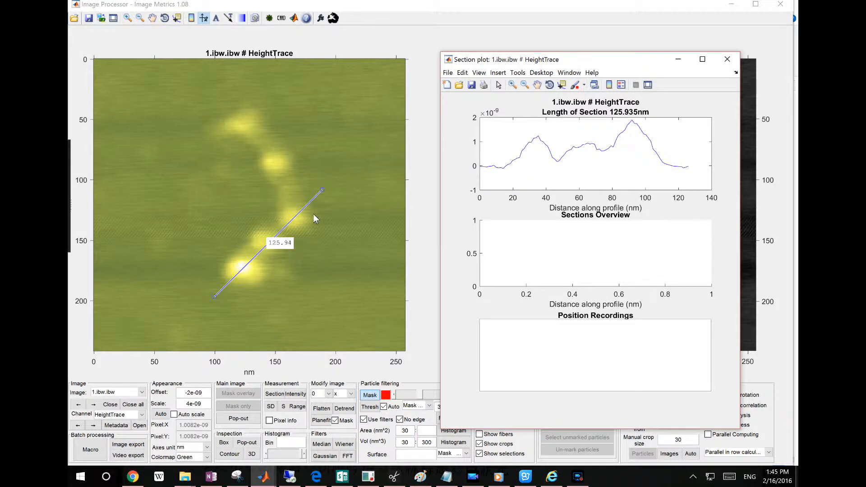
Insert position markers at about 38 and 89 nm along the section profile and add the profile to the sections overview
left_click(544, 163)
right_click(545, 166)
left_click(560, 168)
right_click(631, 166)
left_click(646, 169)
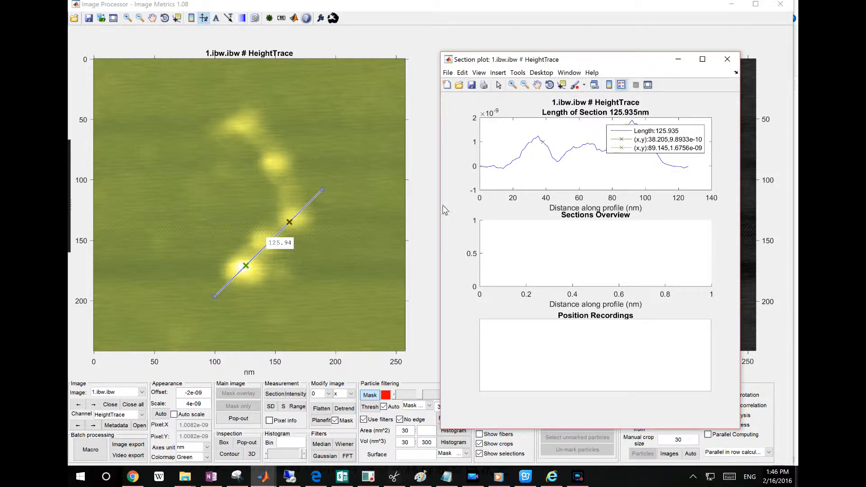
right_click(583, 177)
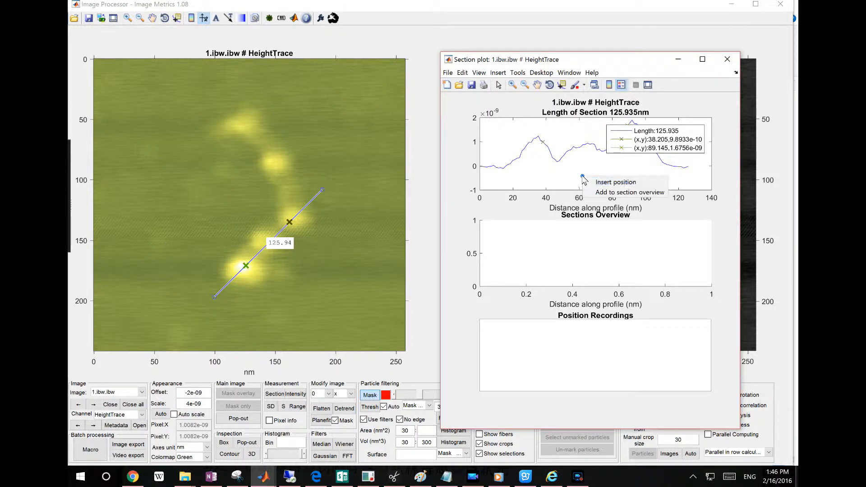
left_click(613, 191)
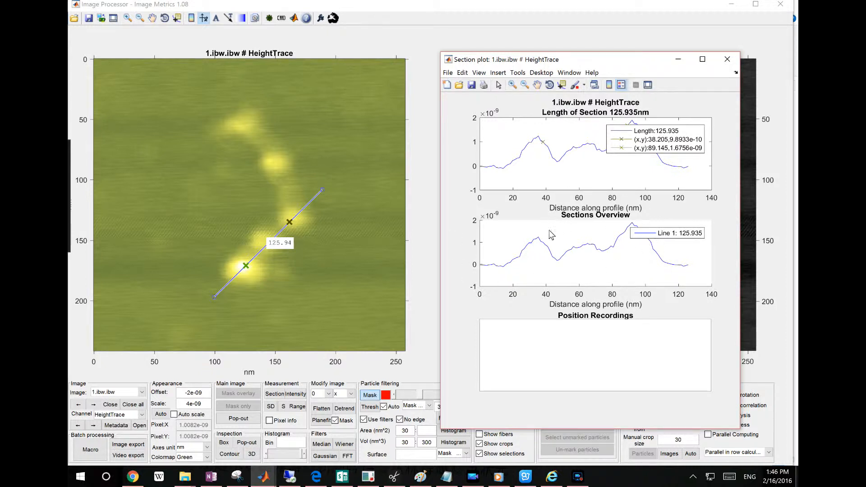
Reposition the section line over the upper part of the particle chain, about 113 nm long, and colour it green
left_click_drag(316, 204, 247, 105)
left_click_drag(229, 265, 302, 229)
right_click(296, 218)
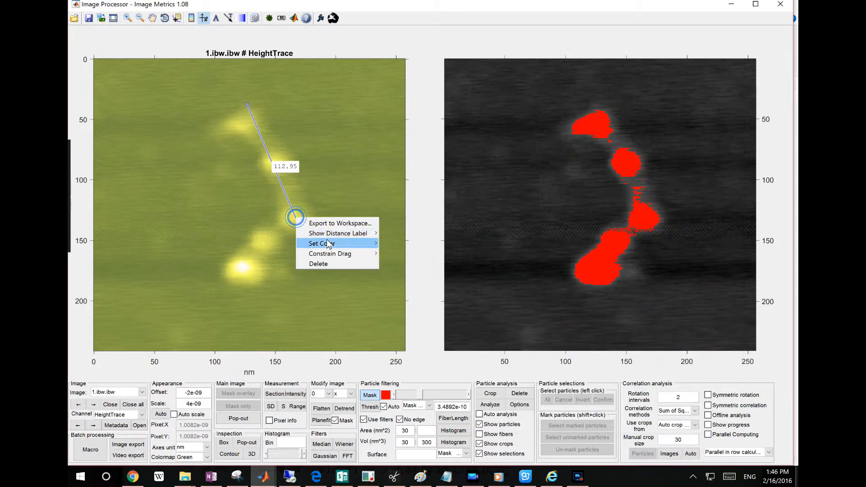
mouse_move(338, 243)
left_click(416, 253)
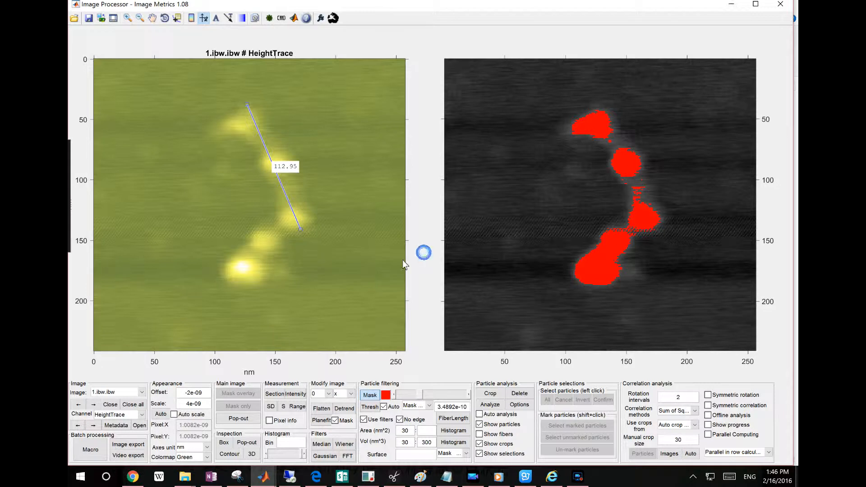
right_click(291, 210)
mouse_move(336, 235)
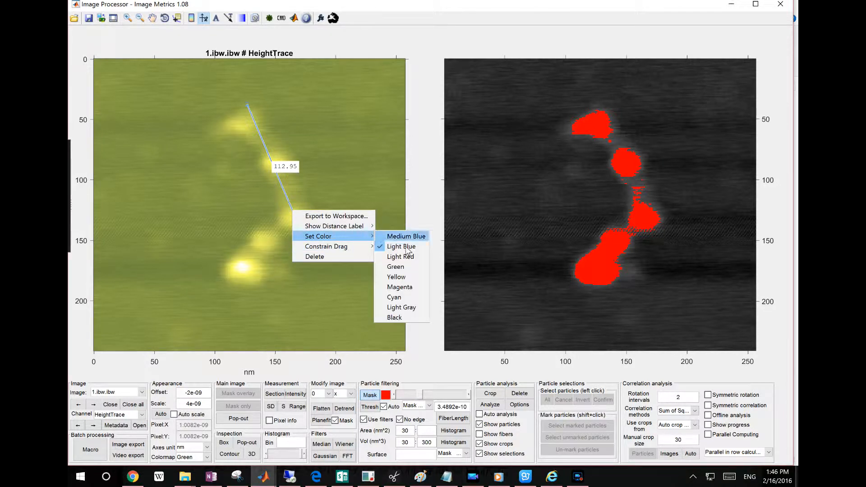
left_click(408, 269)
Nudge the green section line slightly upward and add its profile to the sections overview
left_click_drag(292, 207, 292, 201)
right_click(572, 161)
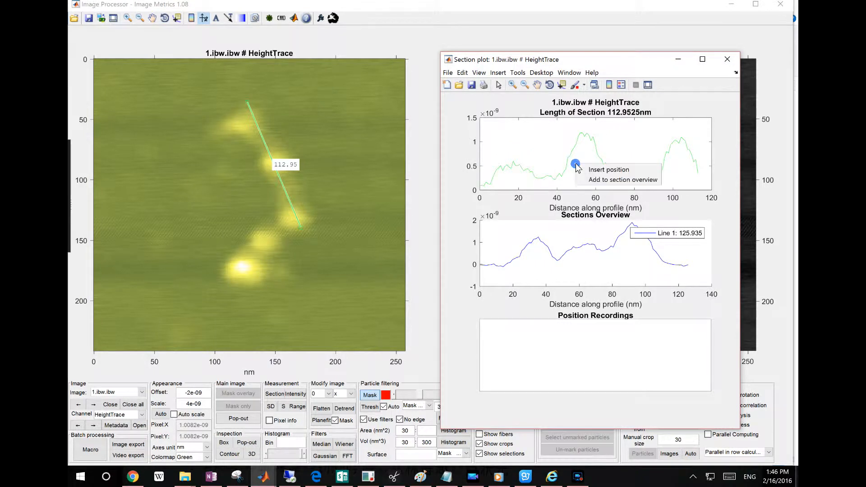
left_click(623, 181)
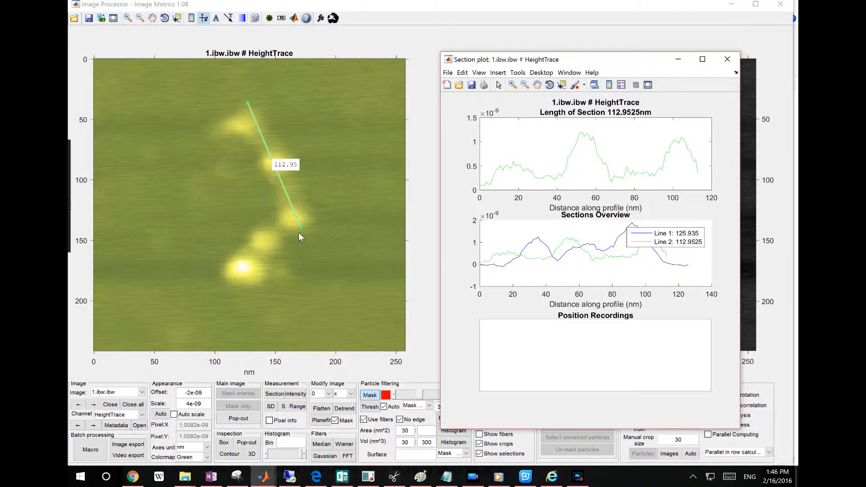
Draw another section line about 105 nm long across the lower particles and colour it light red
left_click(278, 397)
left_click_drag(311, 197, 220, 285)
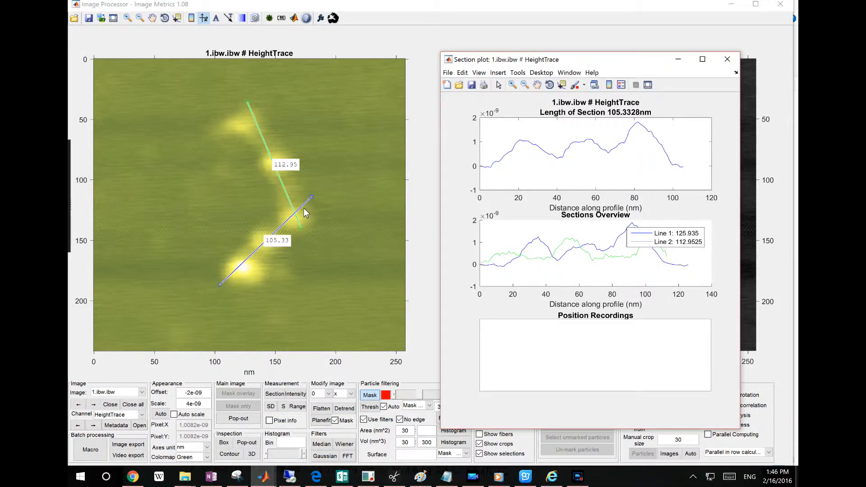
right_click(303, 206)
mouse_move(341, 233)
left_click(411, 251)
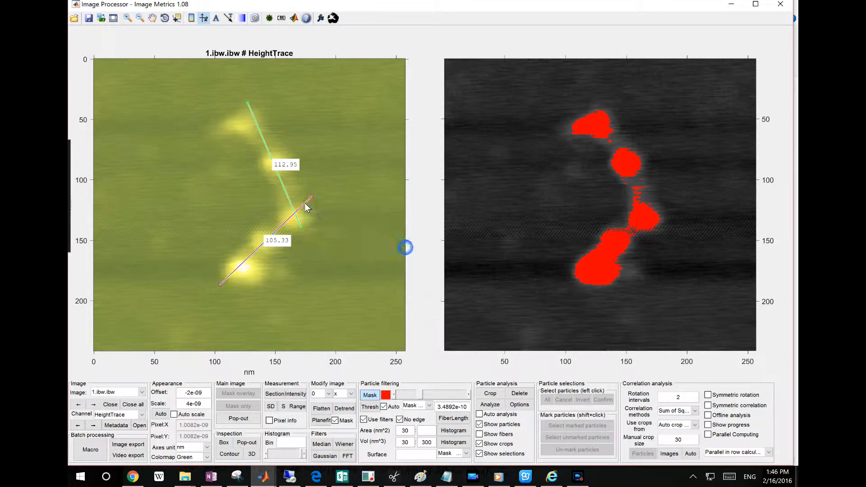
Shift the light red section line slightly downward and add its profile to the sections overview
left_click_drag(305, 216, 309, 219)
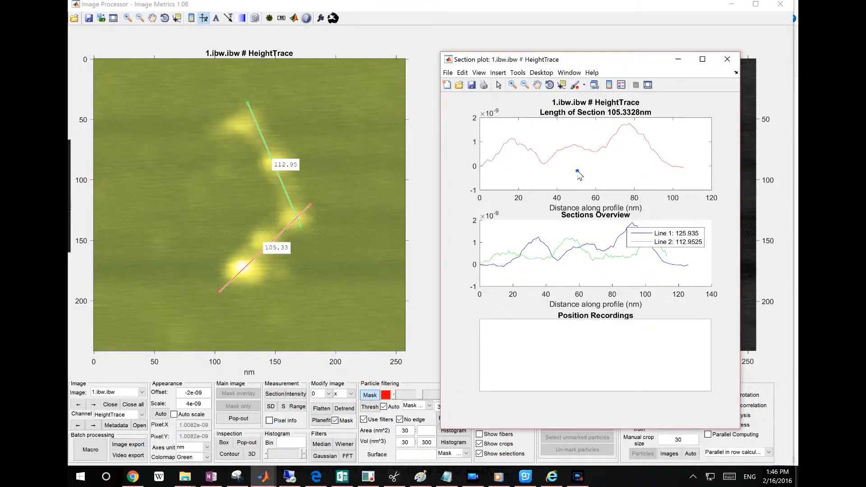
right_click(575, 175)
left_click(607, 187)
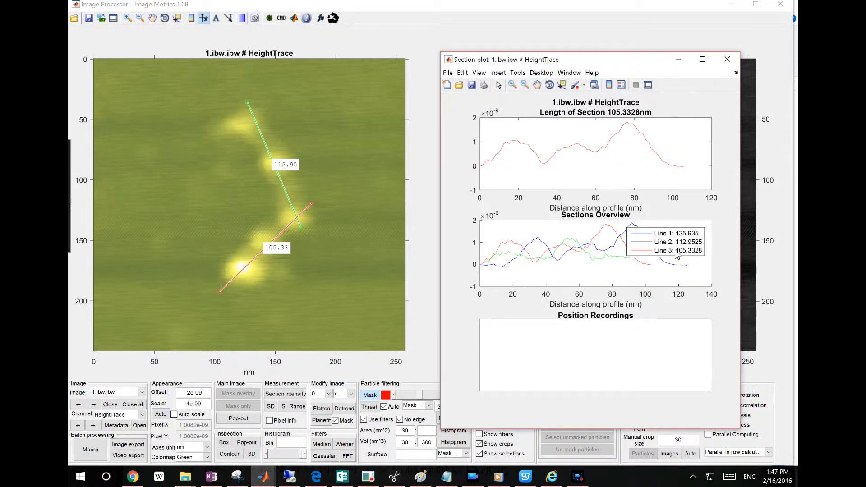
Insert a position cursor line at about 21 nm in the sections overview and colour it magenta
right_click(516, 236)
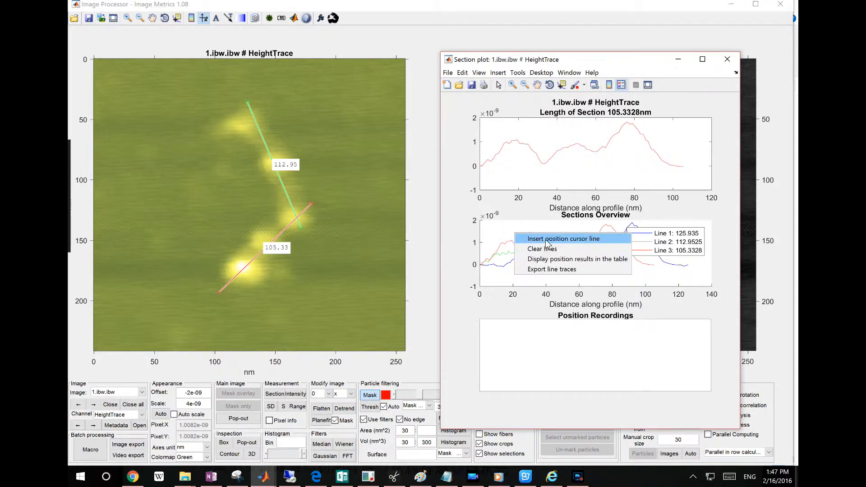
left_click(547, 243)
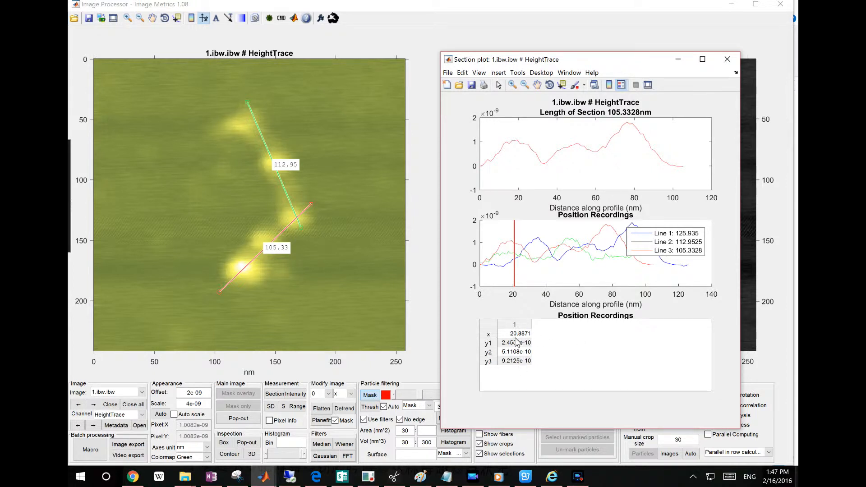
right_click(517, 237)
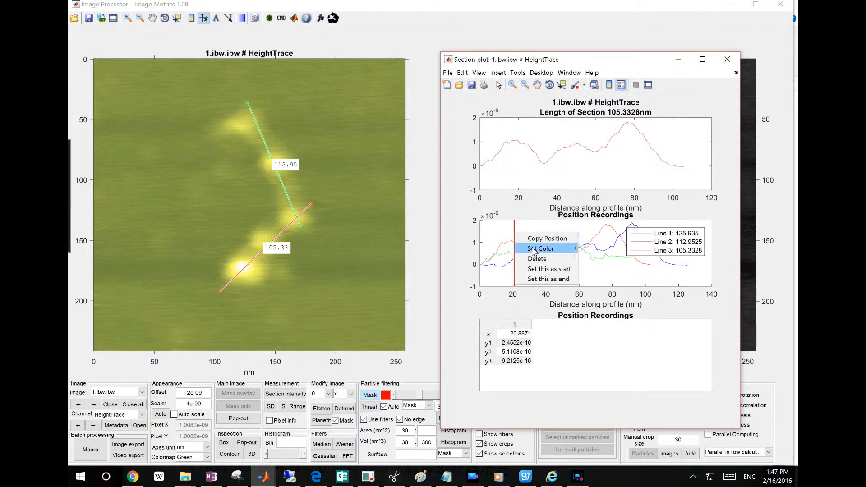
mouse_move(548, 249)
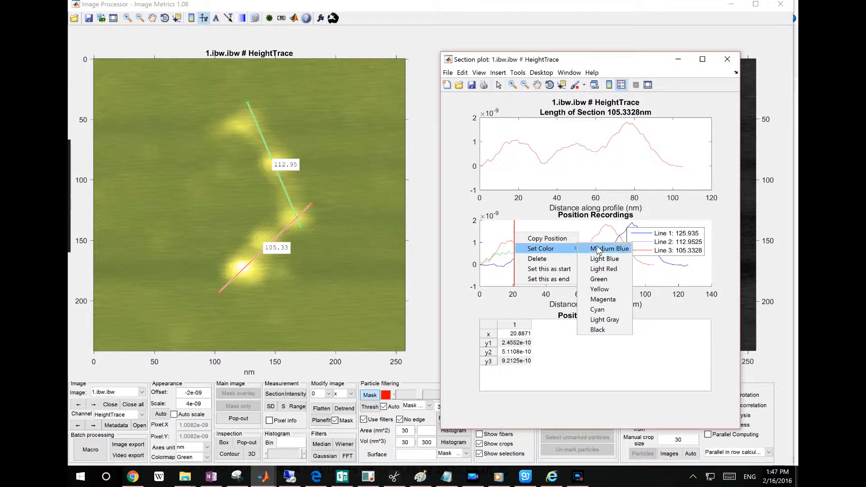
left_click(602, 299)
left_click(516, 237)
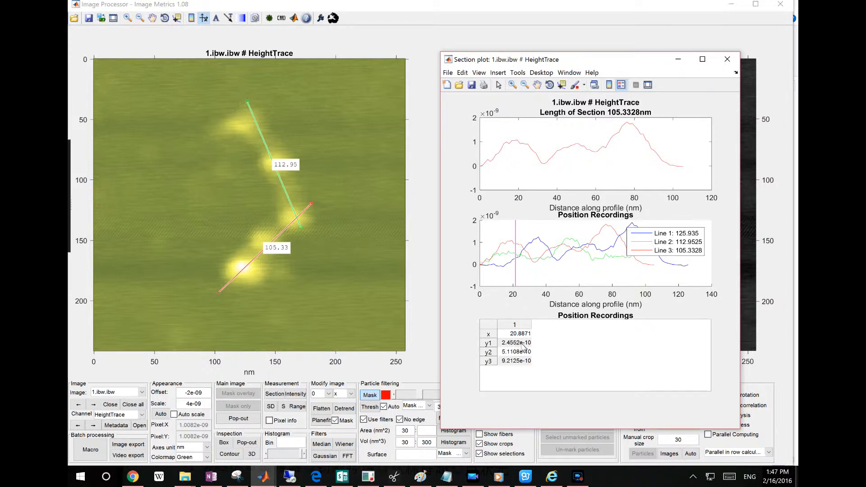
Insert three more position cursor lines in the sections overview at about 35, 59 and 83 nm
right_click(539, 235)
left_click(578, 236)
right_click(577, 237)
left_click(586, 243)
left_click(617, 229)
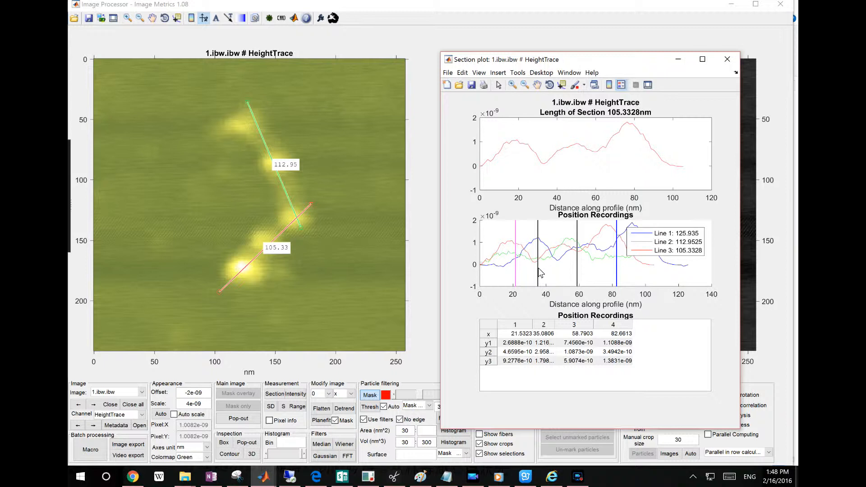
Move the second, third and fourth cursor lines to about 44, 63 and 81 nm in the sections overview
left_click_drag(539, 272, 547, 270)
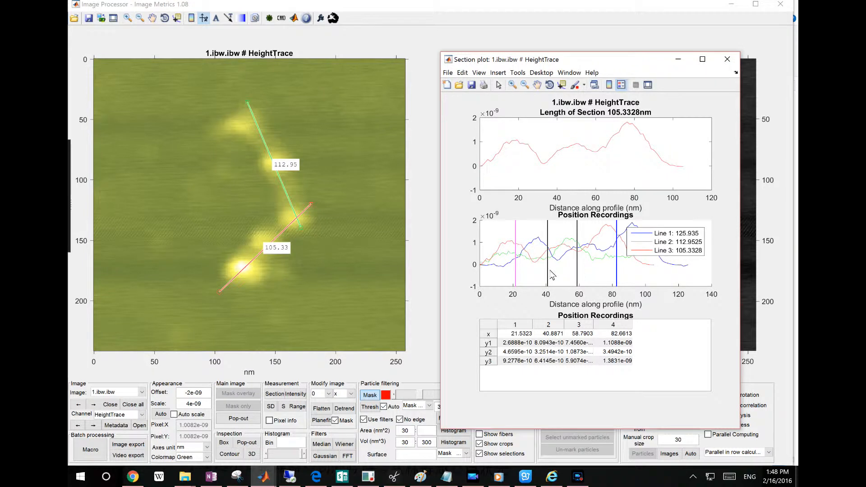
left_click_drag(547, 270, 554, 274)
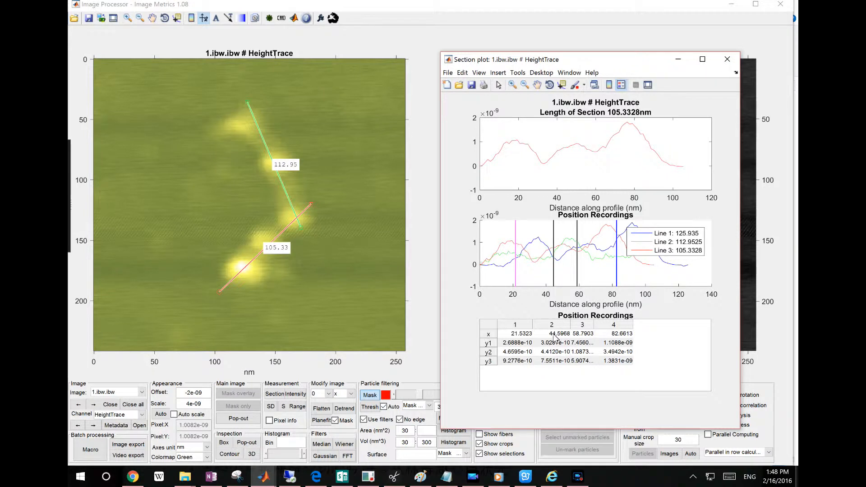
mouse_move(554, 274)
left_mouse_down()
mouse_move(615, 269)
mouse_move(578, 270)
mouse_move(614, 261)
mouse_move(582, 263)
left_mouse_up()
left_click(589, 262)
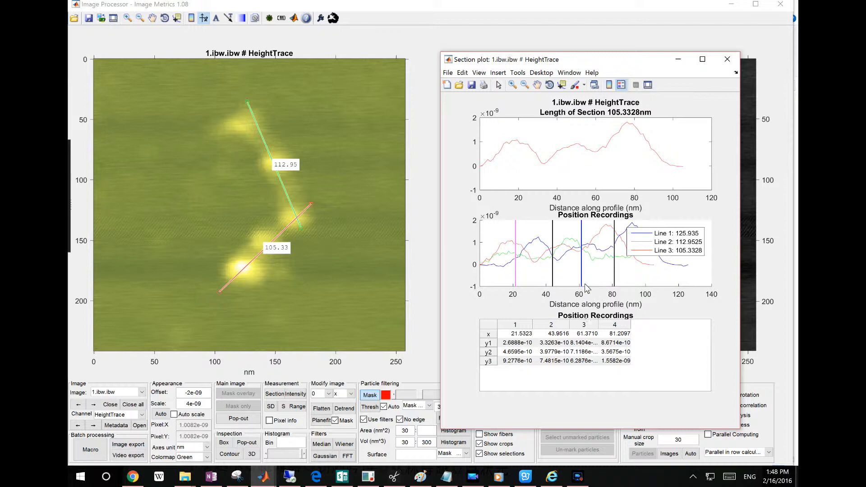
left_click_drag(582, 271, 587, 274)
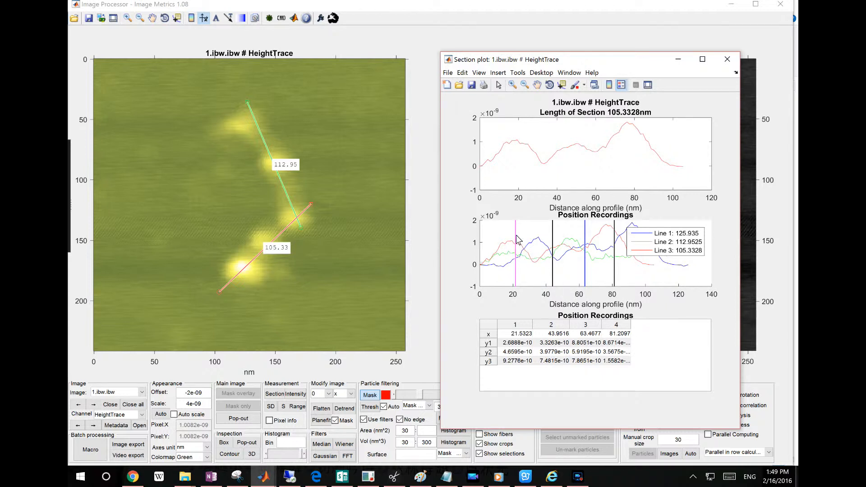
Measure the X distance between cursors 1 and 3, and the X and Y differences between cursors 1 and 4 on line 2
left_click(516, 337)
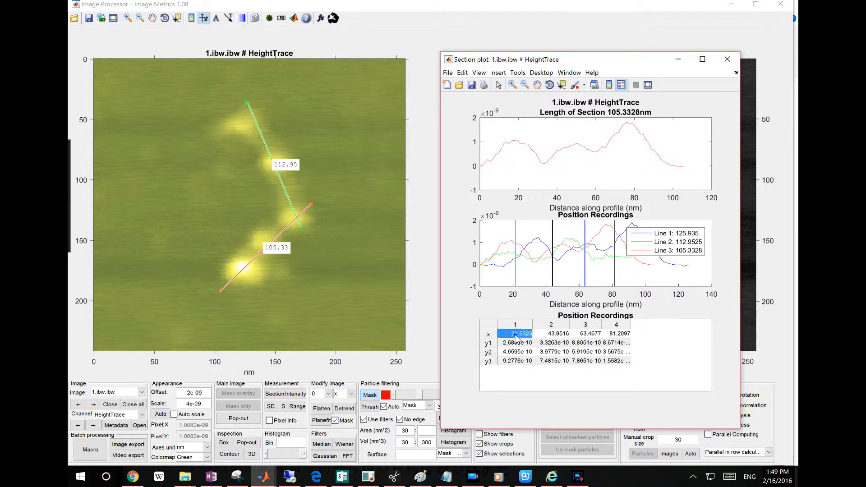
left_click(589, 343, "ctrl")
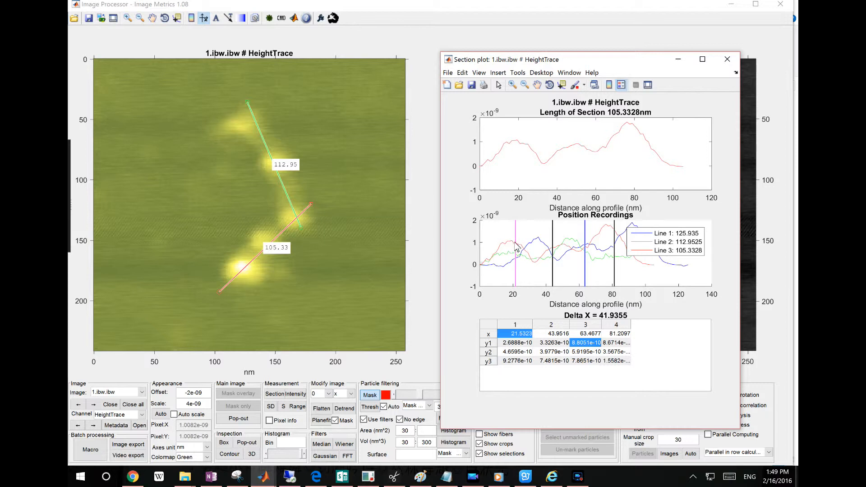
left_click(515, 361)
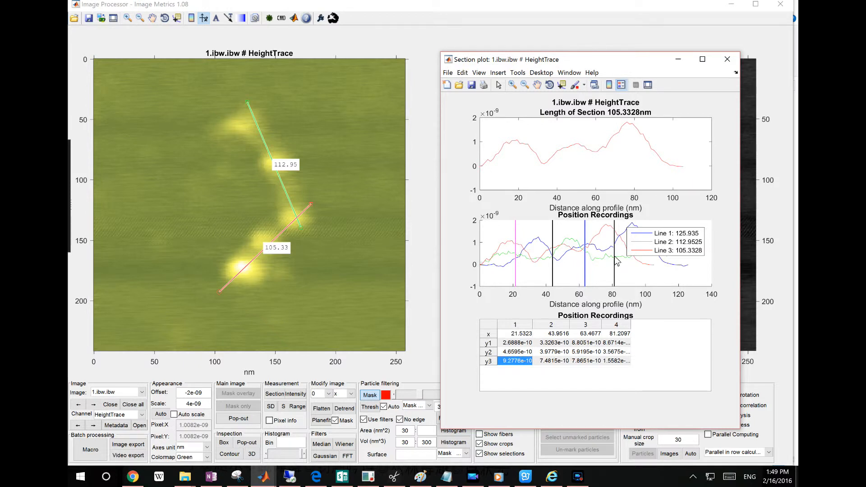
left_click(621, 352)
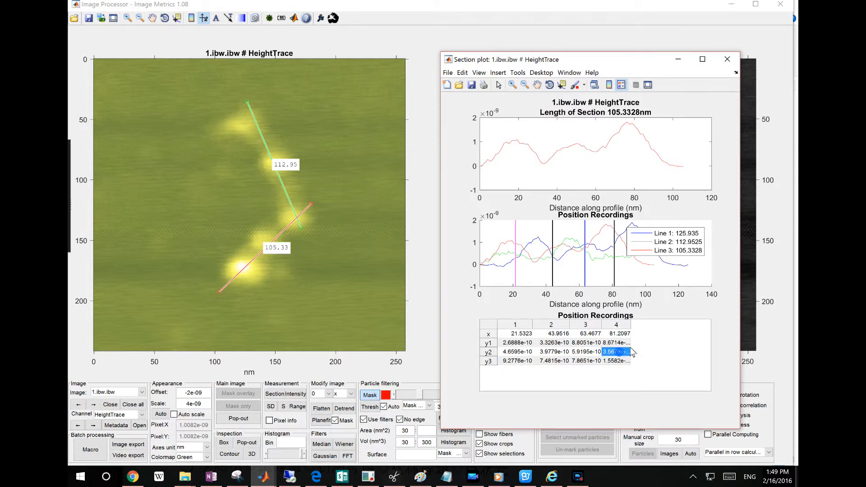
left_click(527, 353, "ctrl")
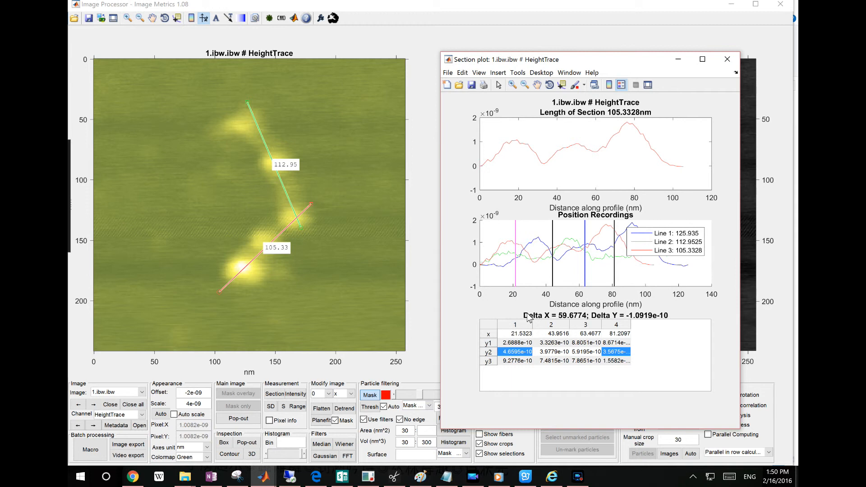
Measure the height difference between lines 1 and 3 at the first cursor position
left_click(512, 361)
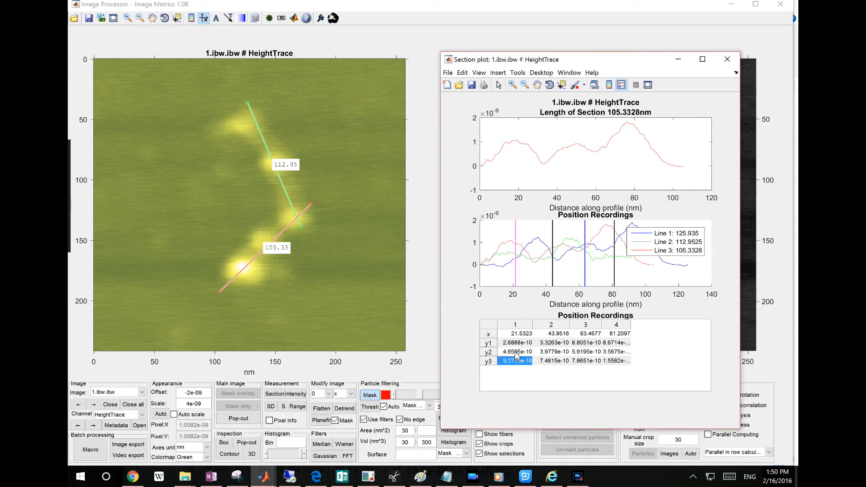
left_click(518, 343, "ctrl")
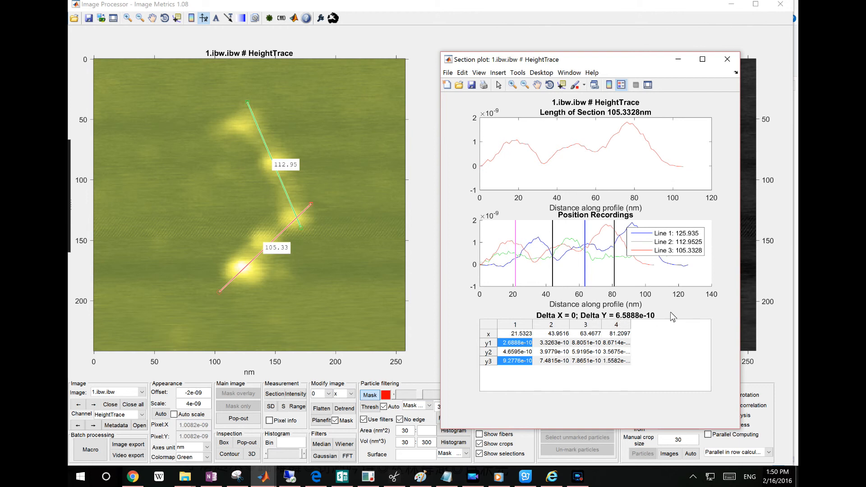